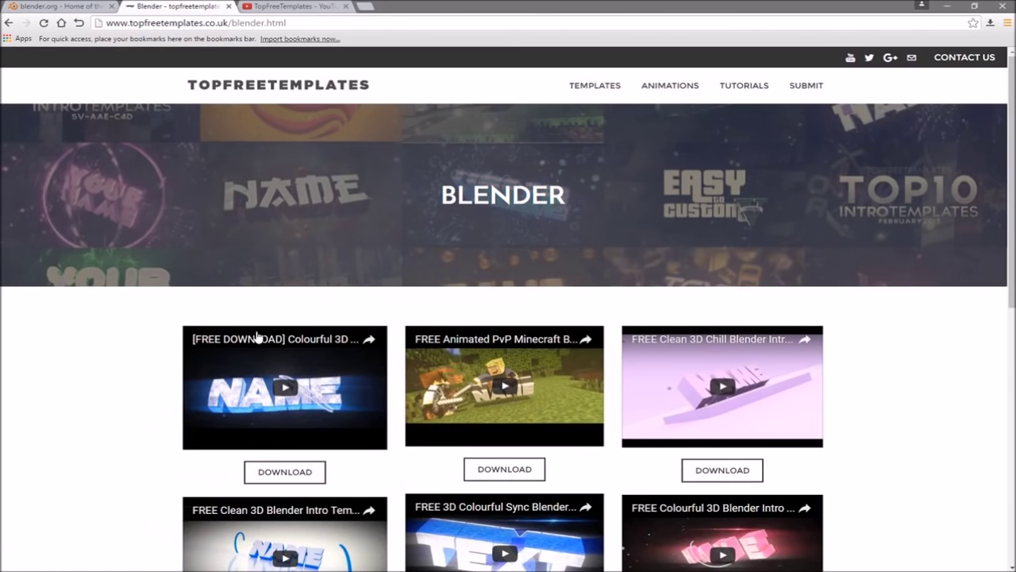
Step: Scroll the Blender templates page, then browse the YouTube TopFreeTemplates channel's video grid
scroll(190, 397, down, 4)
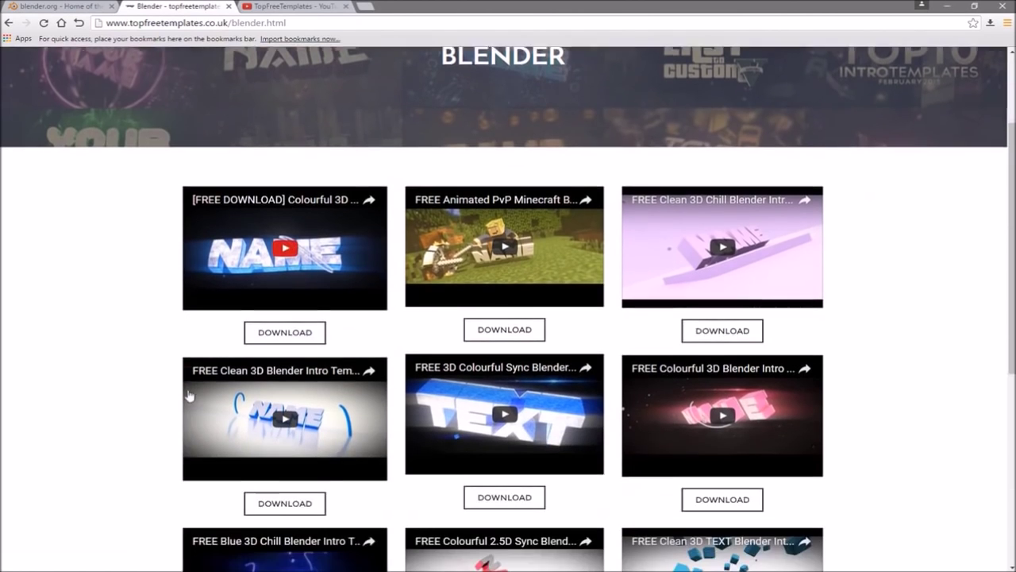
click(288, 9)
scroll(488, 262, down, 5)
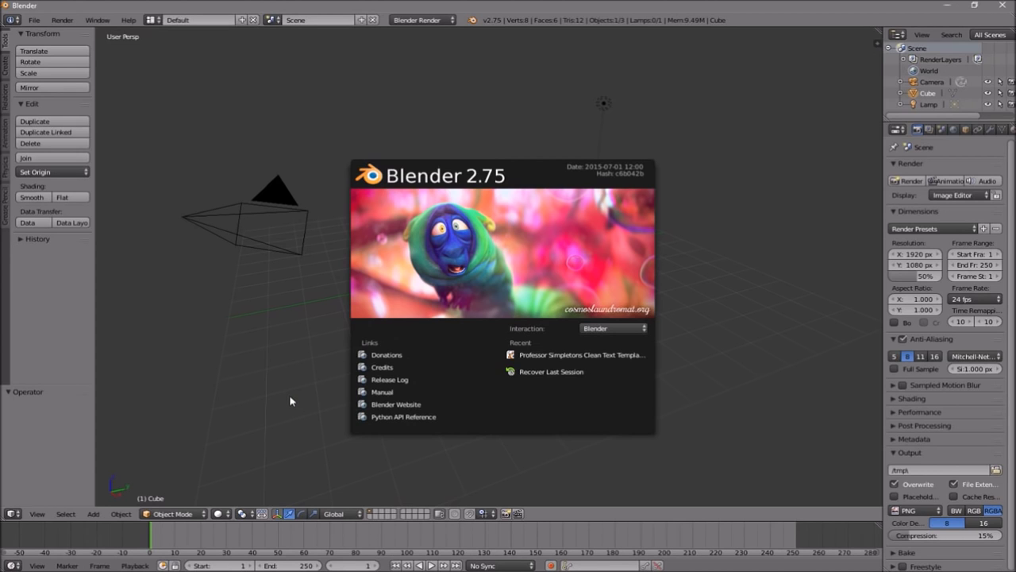
Step: Open Professor Simpletons Clean Text Template.blend from the Desktop's Blender Intros folder
click(34, 21)
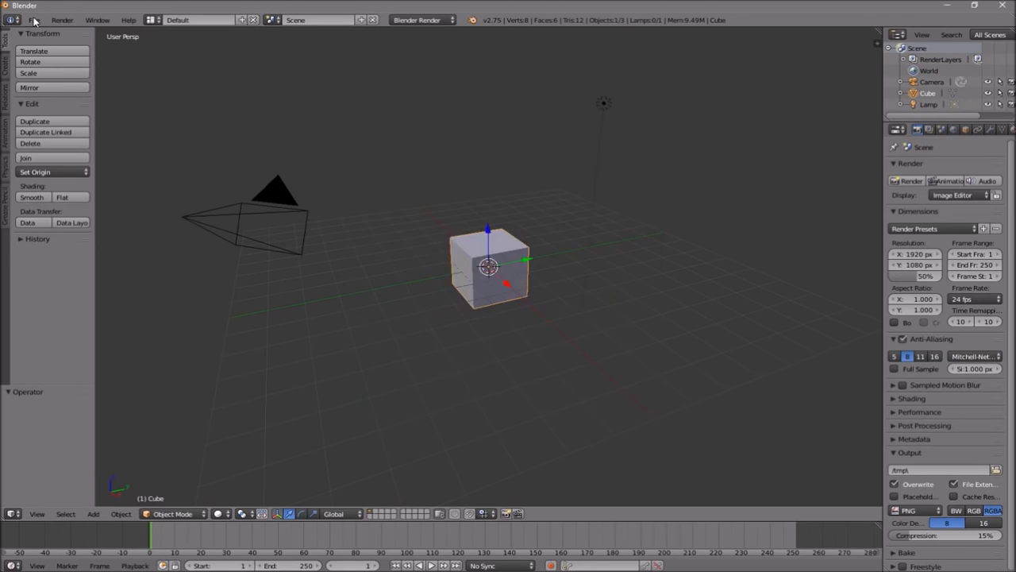
click(35, 22)
click(57, 47)
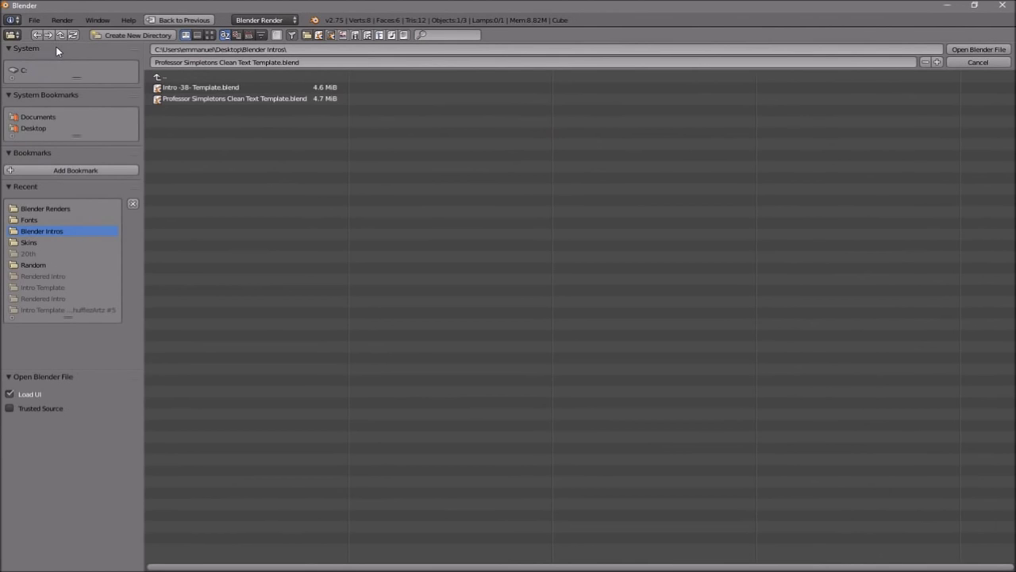
click(34, 128)
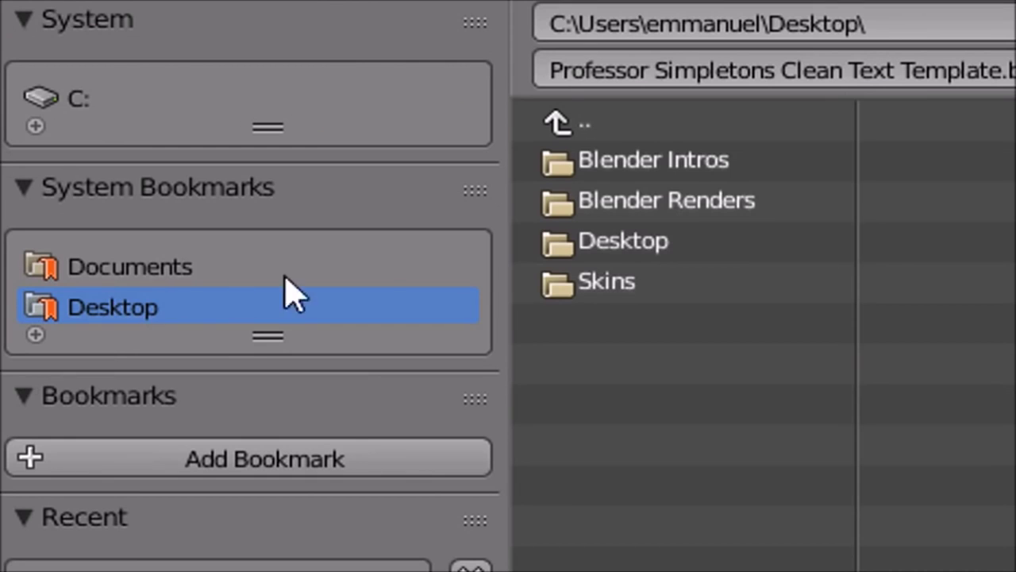
click(681, 165)
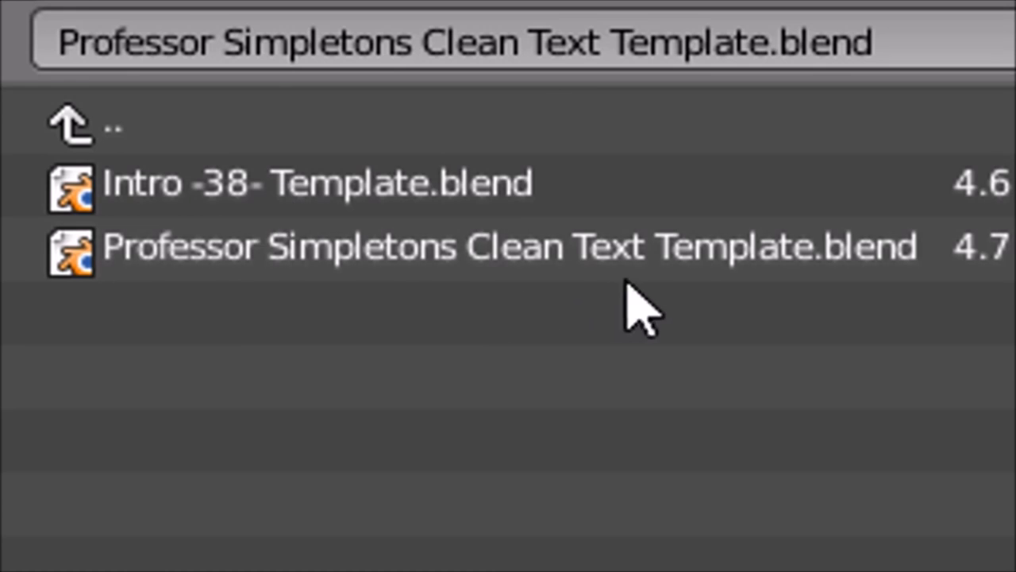
click(437, 253)
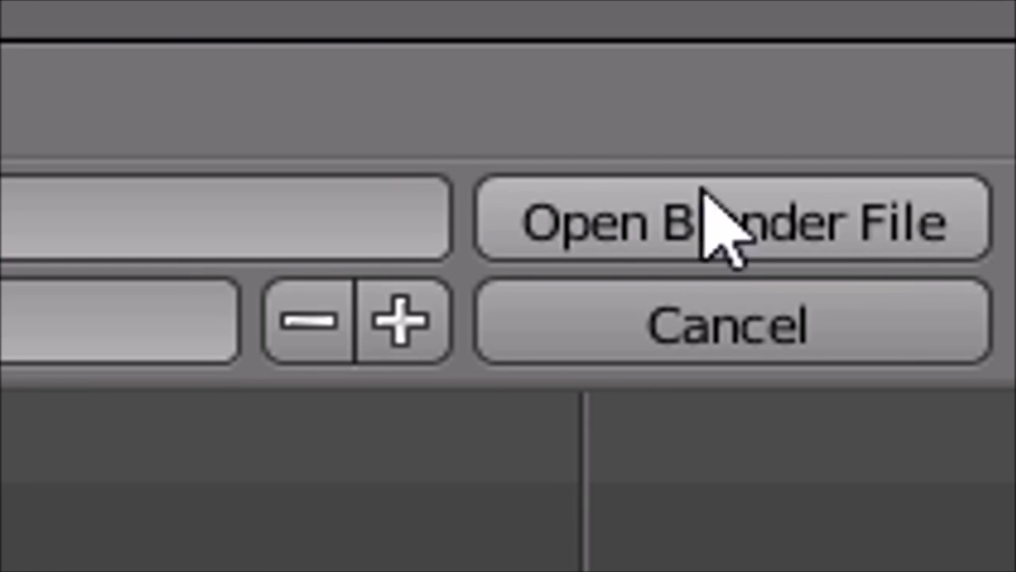
click(976, 48)
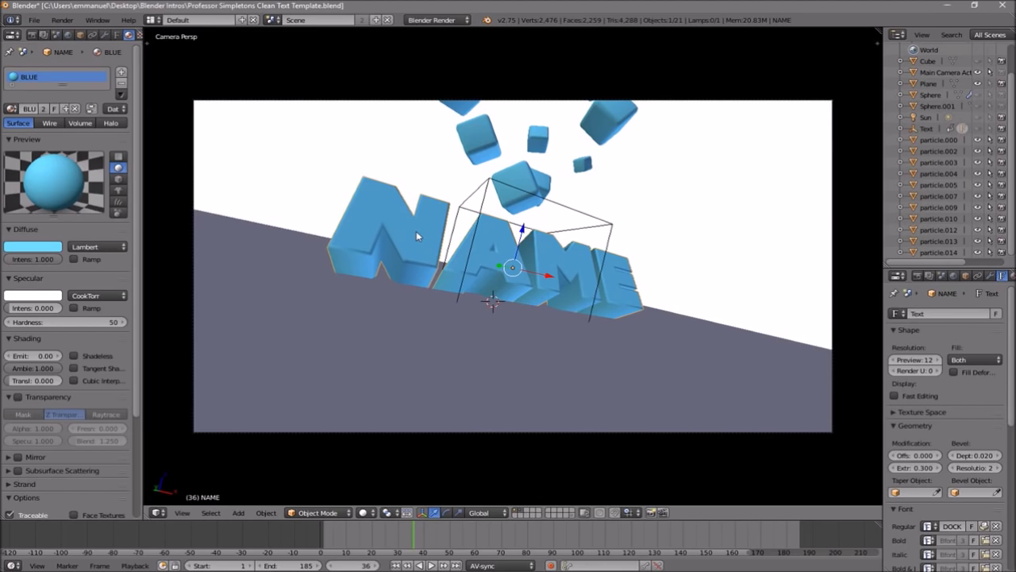
Step: Edit the 3-D text object, replacing NAME with TFT, and return to Object Mode
key(Tab)
key(BackSpace)
key(BackSpace)
key(BackSpace)
key(BackSpace)
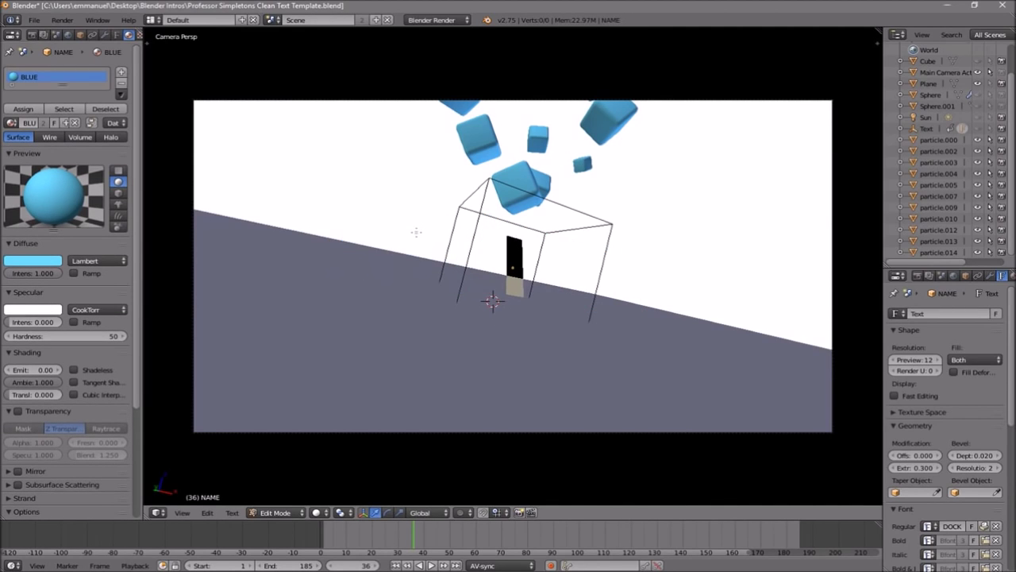
text(TFT)
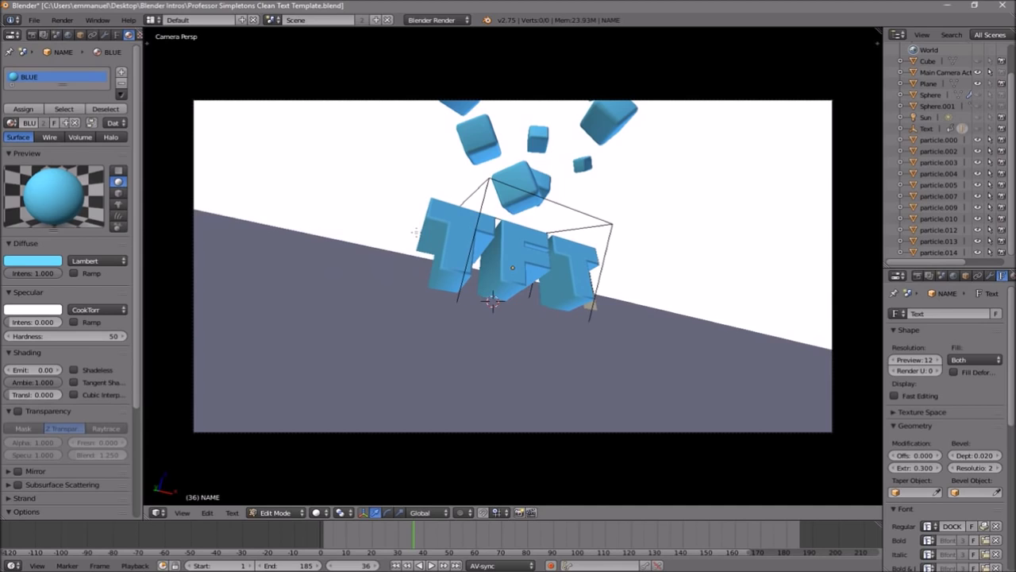
key(Tab)
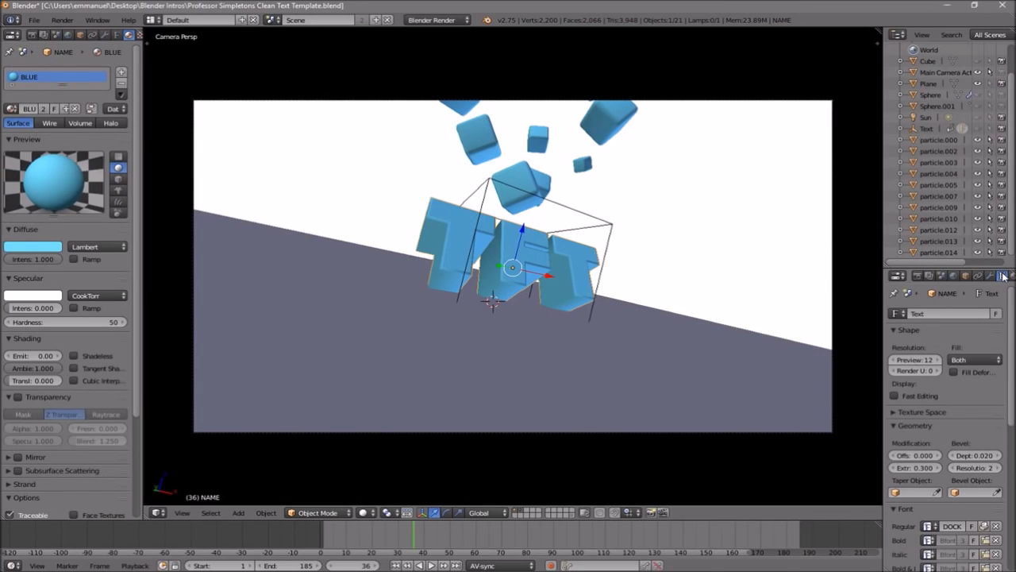
scroll(976, 357, down, 3)
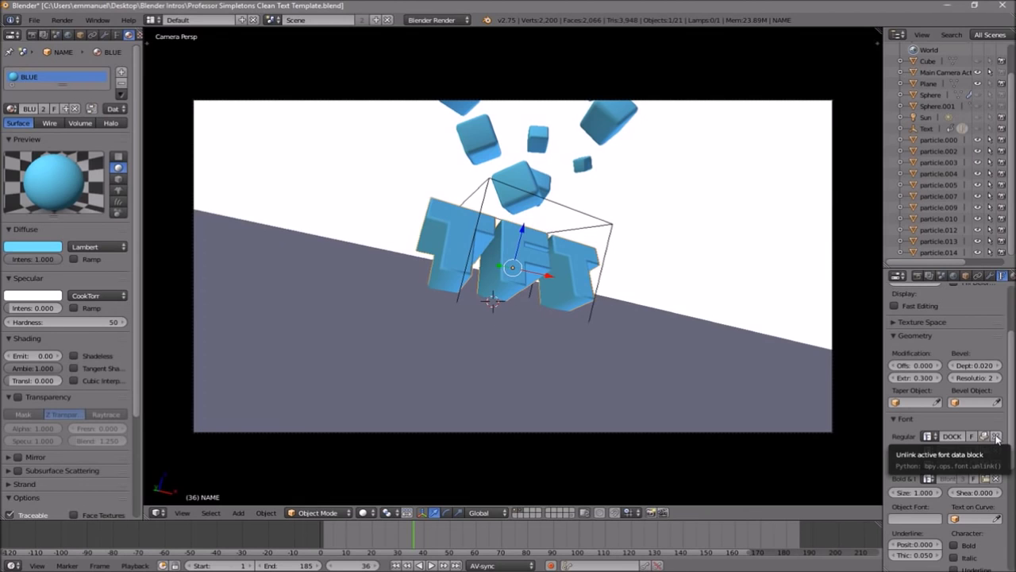
Step: Replace the DOCK11-Heavy regular font with PRIMETIME from C:\Windows\Fonts
click(964, 260)
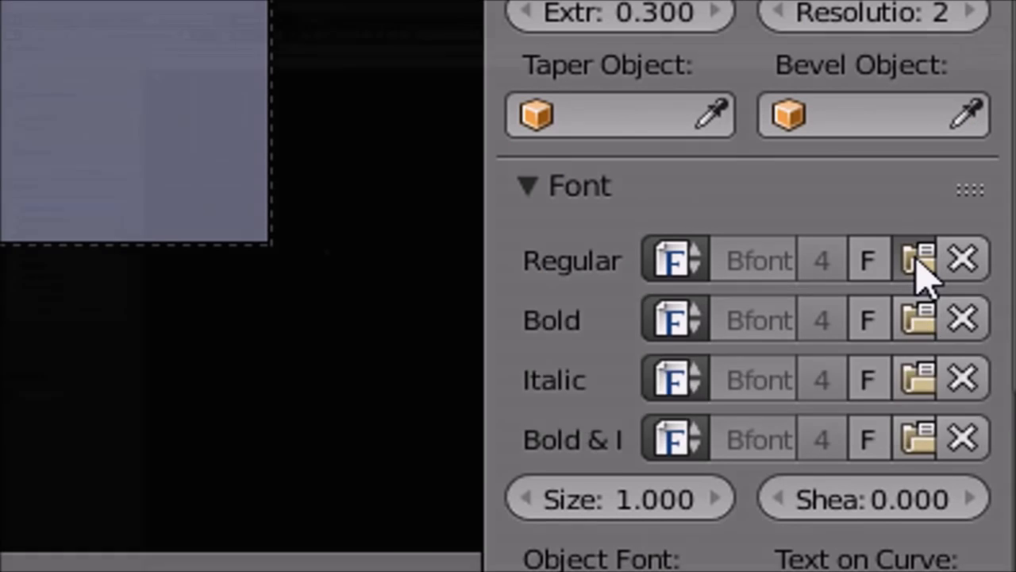
click(921, 260)
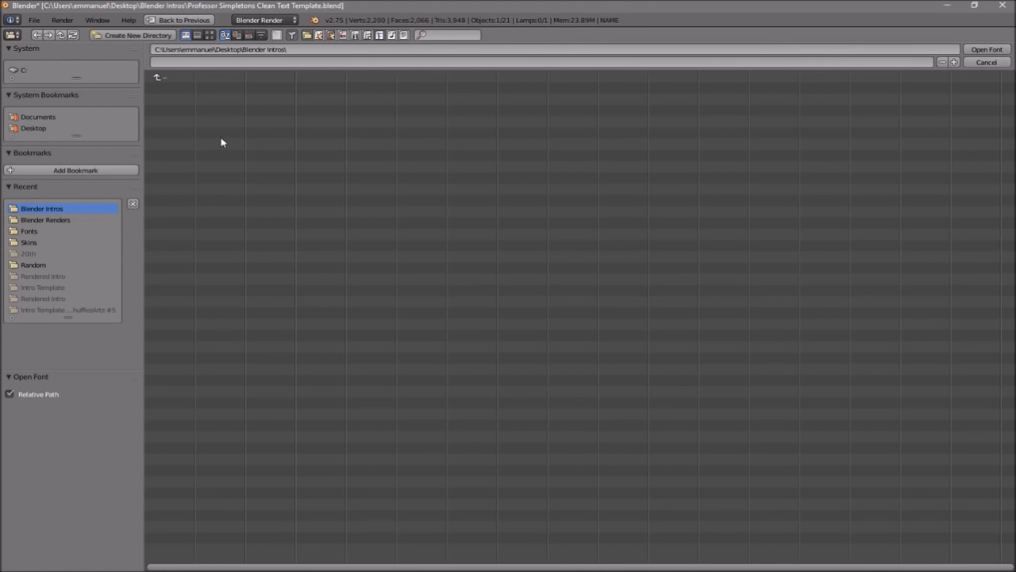
click(22, 71)
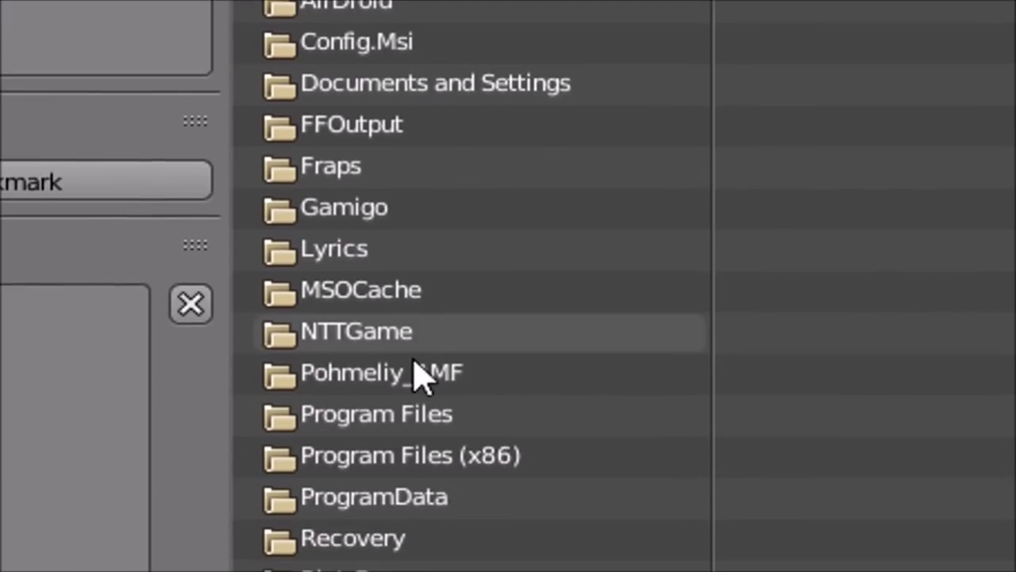
double_click(178, 315)
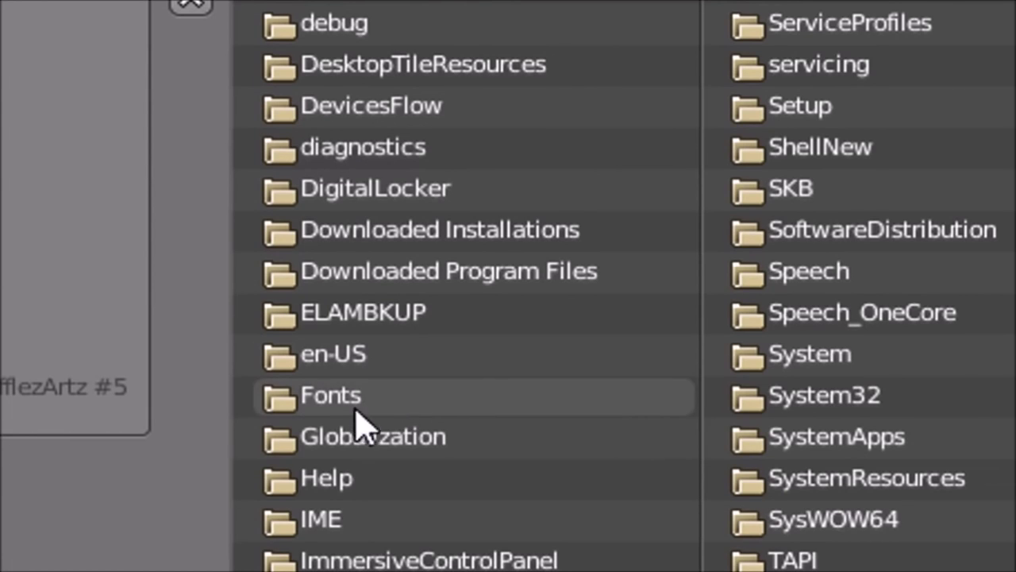
double_click(429, 397)
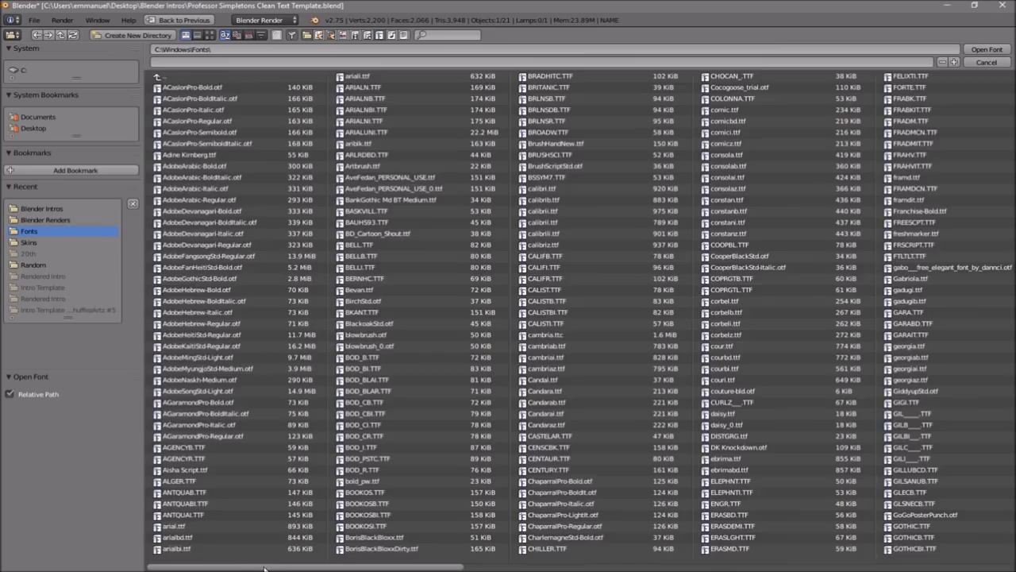
drag(277, 567, 740, 568)
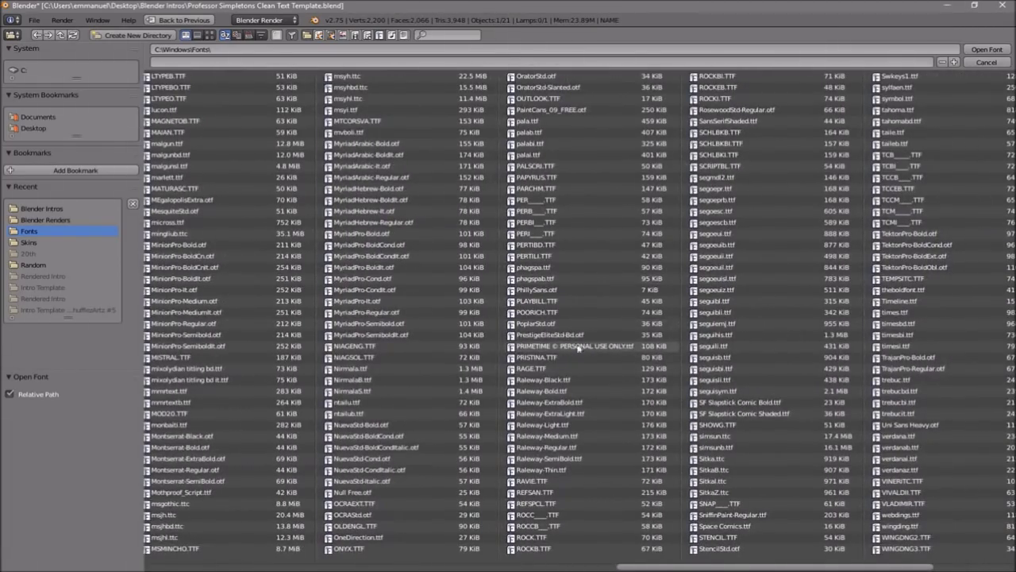
click(544, 348)
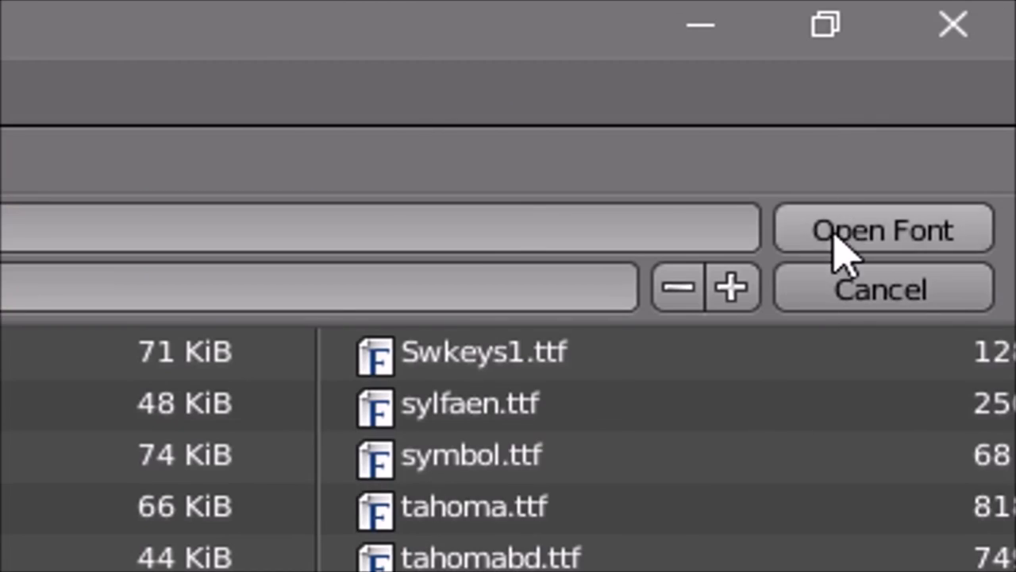
click(982, 51)
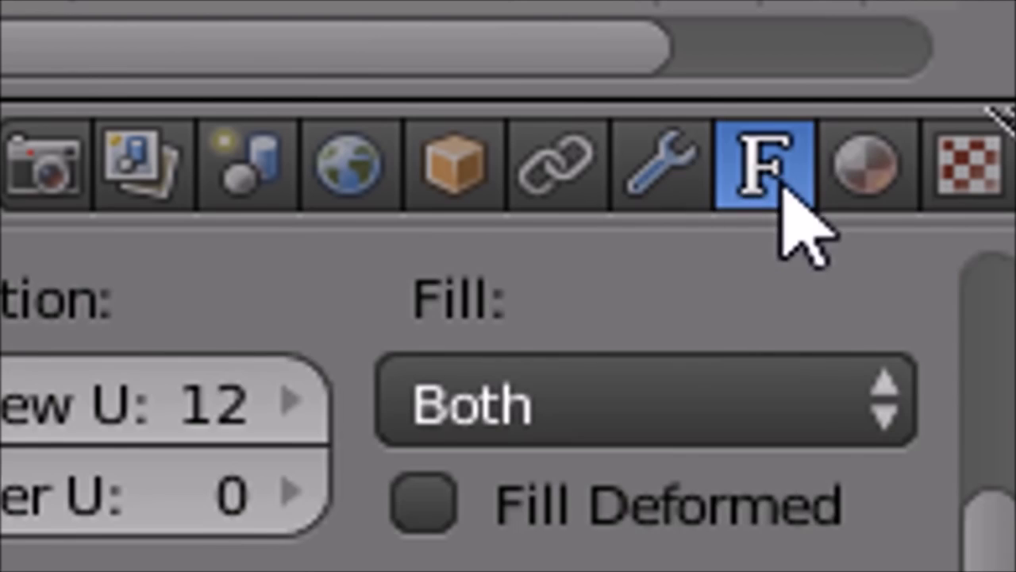
Step: Set the BLUE material's diffuse colour to red (R 1.000, G 0.007, B 0.011)
click(865, 163)
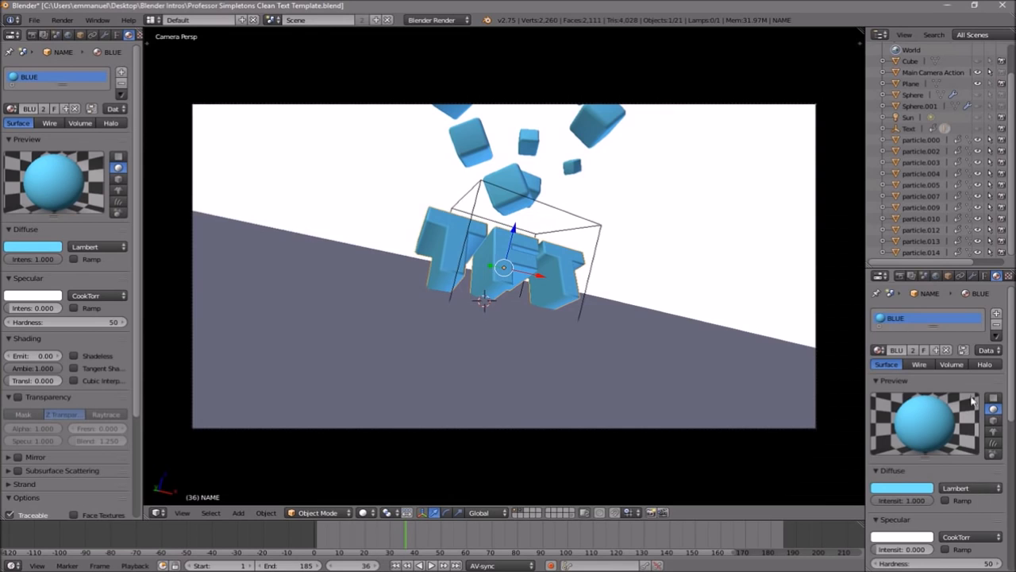
scroll(933, 373, down, 3)
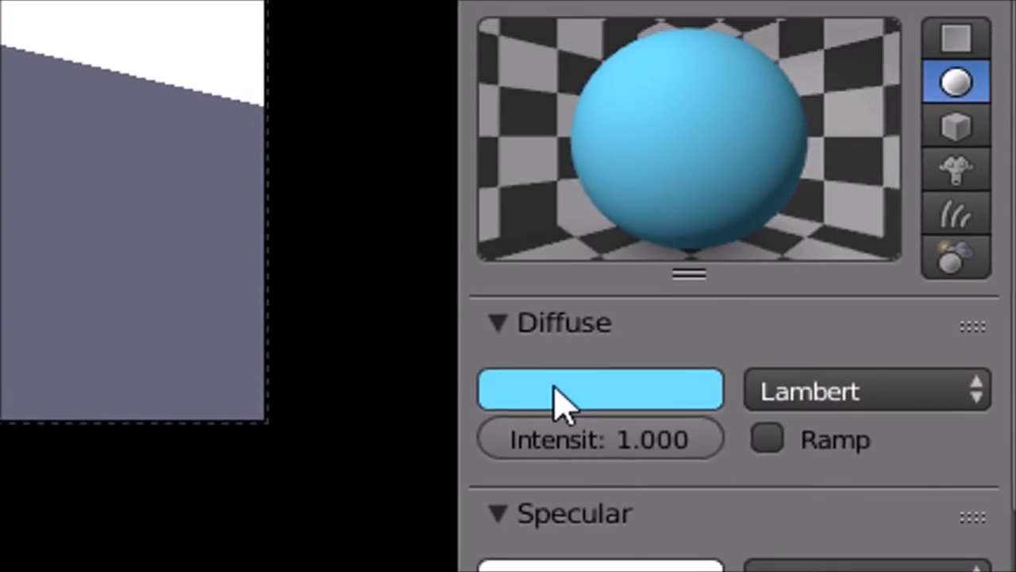
click(496, 300)
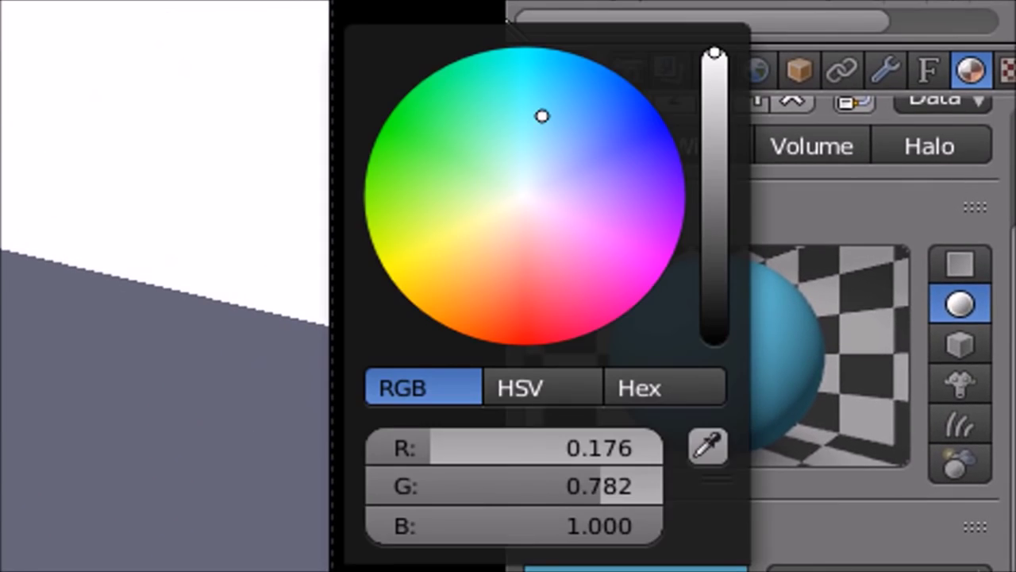
drag(877, 289, 871, 351)
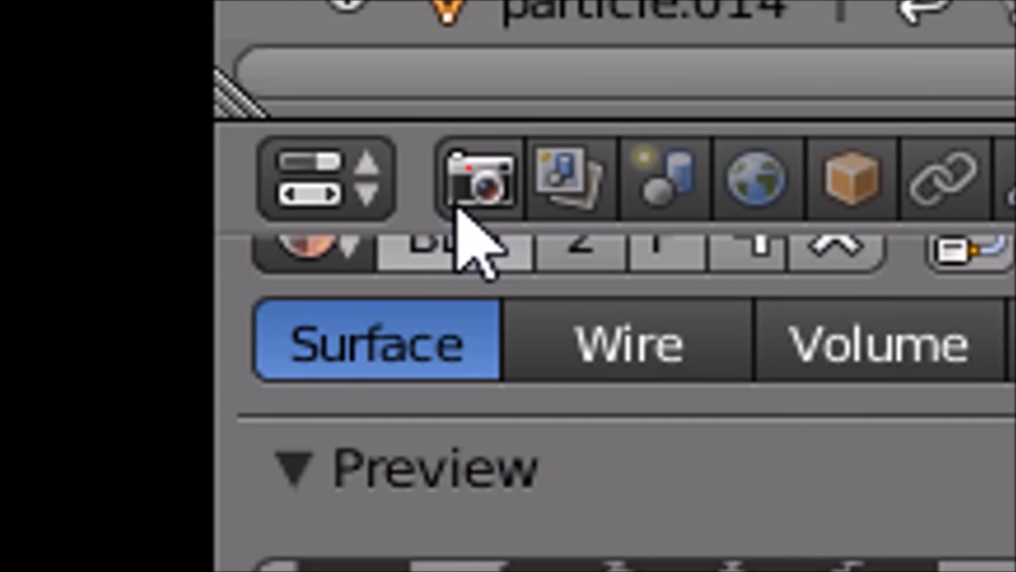
Step: Point the render output to Desktop > Blender Renders with the file name BLENDER INTRO
click(478, 185)
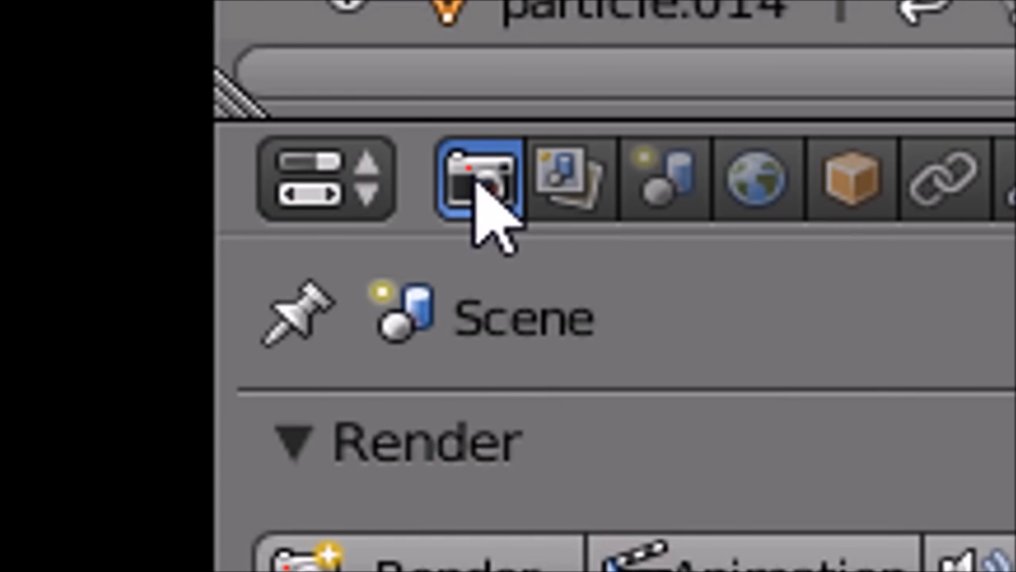
scroll(658, 272, down, 5)
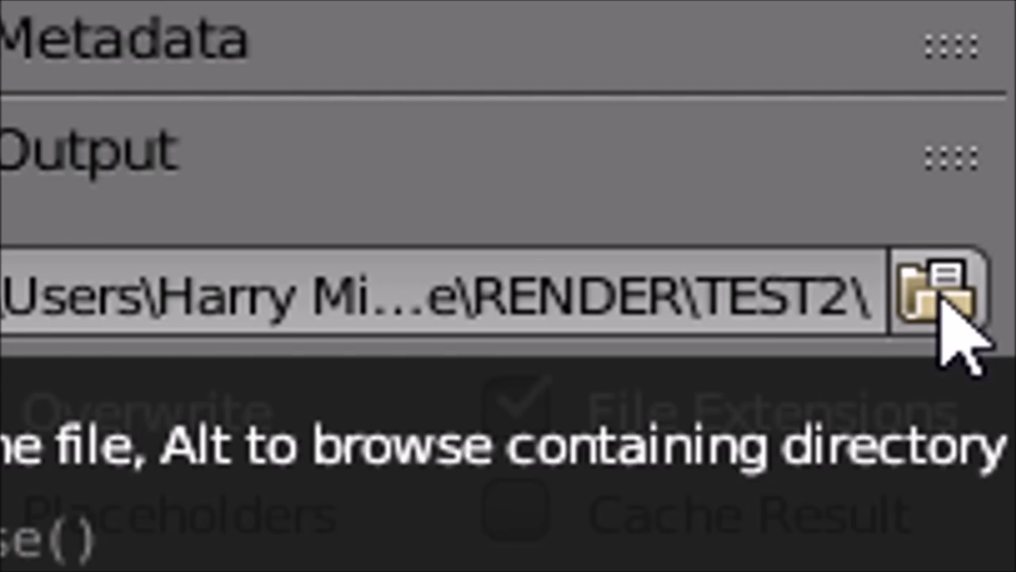
click(996, 482)
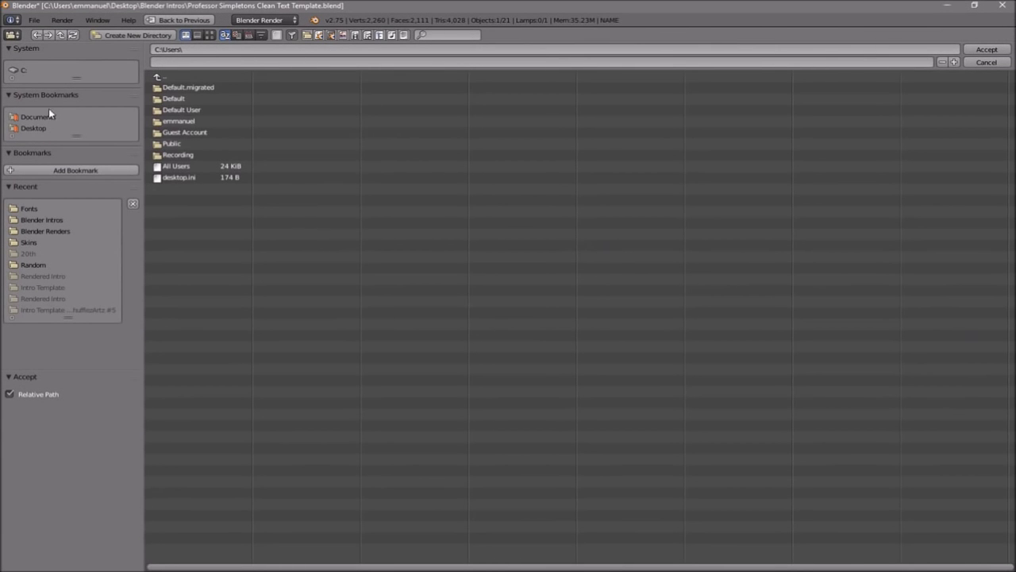
click(36, 125)
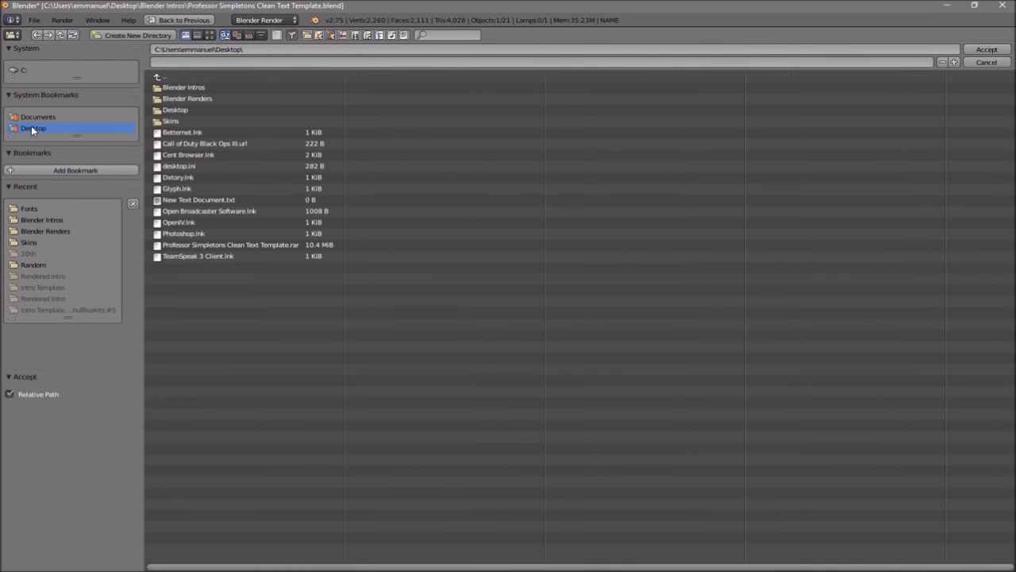
click(182, 97)
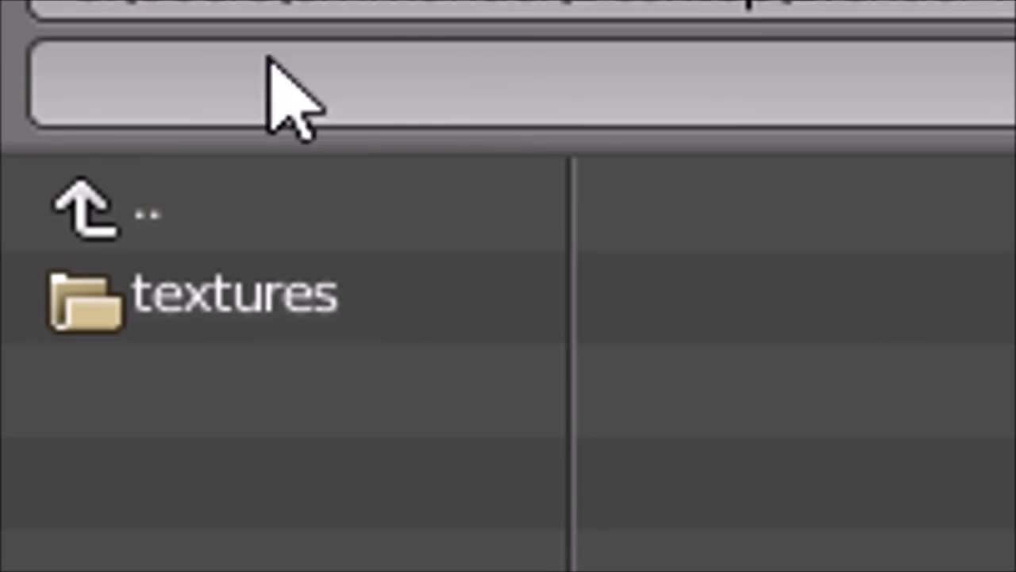
click(204, 84)
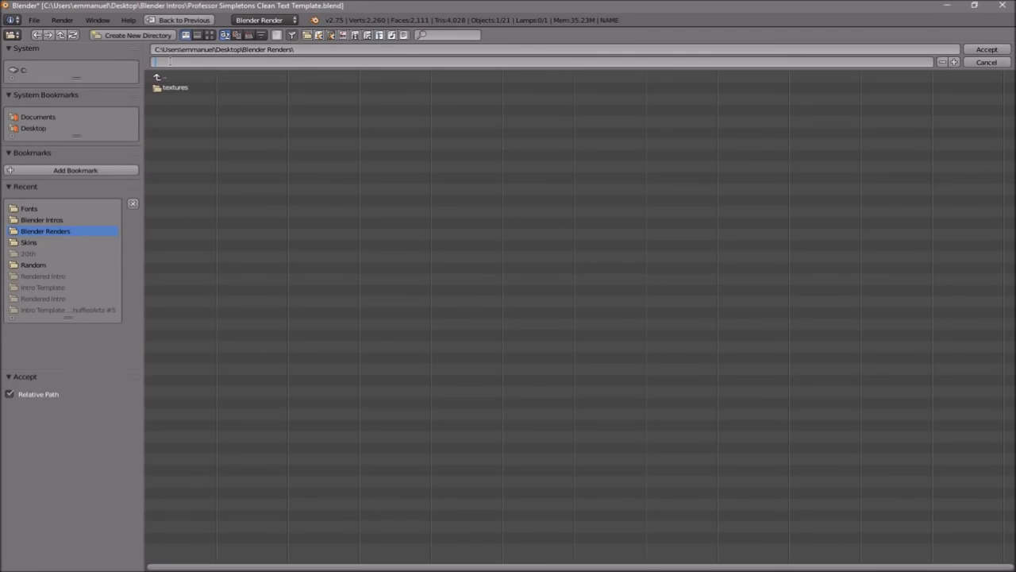
text(BLENDER INTRO)
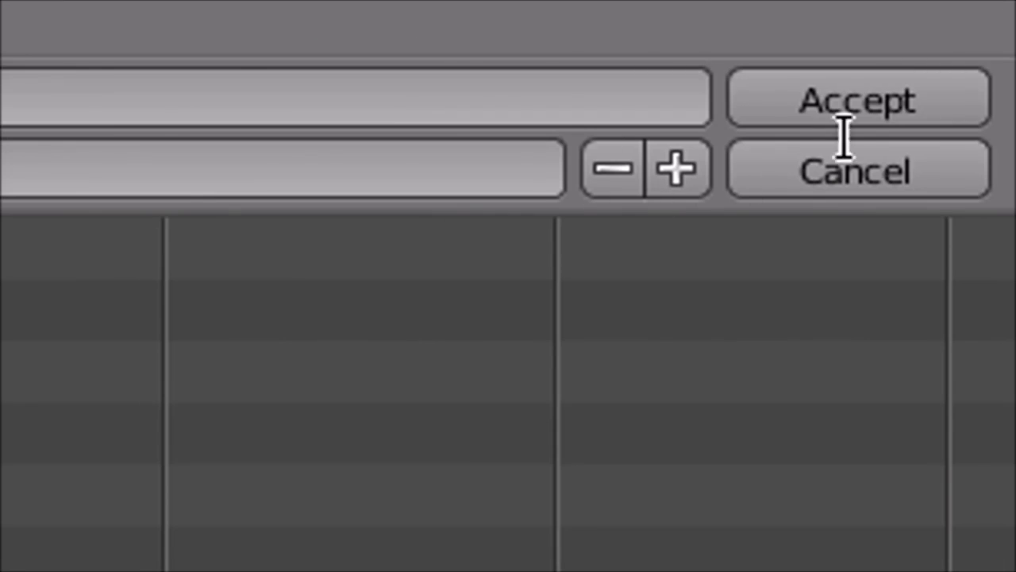
click(984, 51)
scroll(948, 388, down, 5)
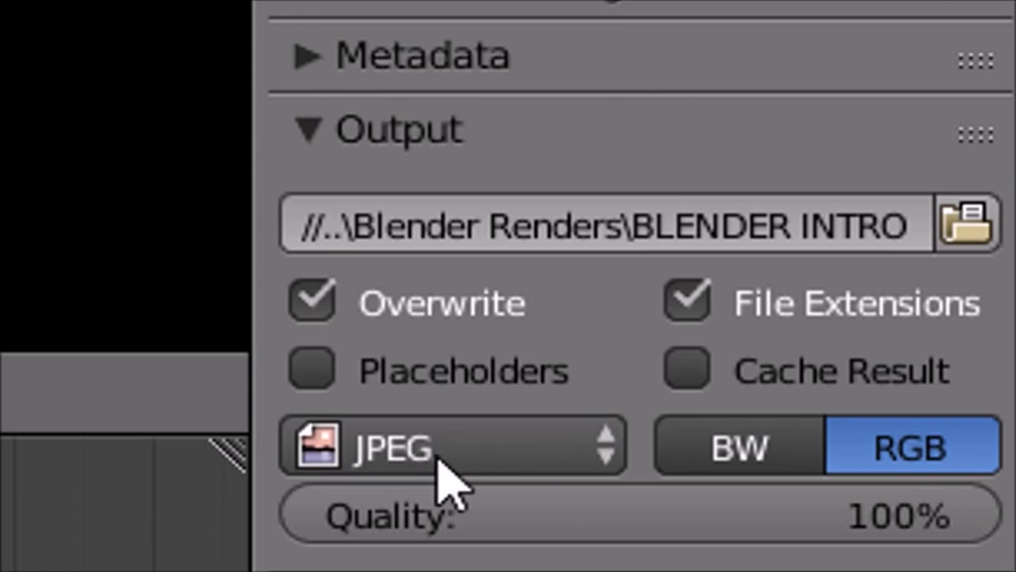
Step: Set the output to MPEG with MPEG-4 container and MP3 audio, then render the animation
click(908, 522)
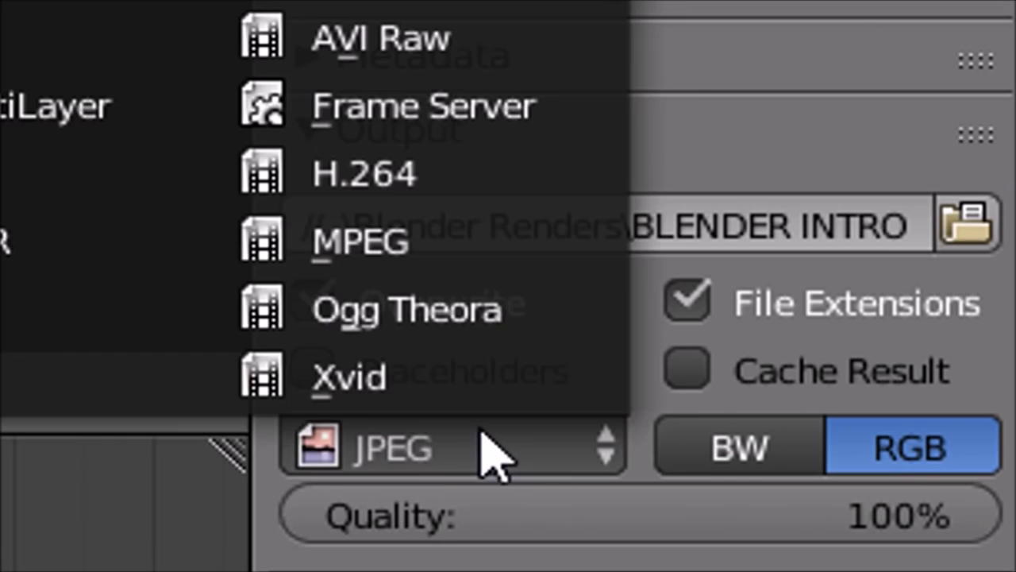
click(361, 241)
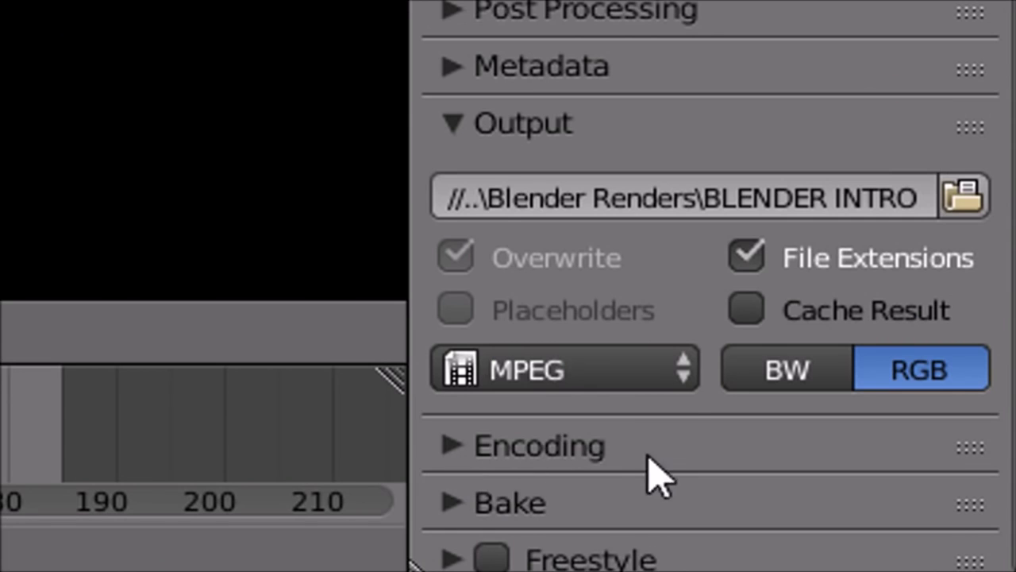
click(876, 540)
scroll(465, 472, down, 5)
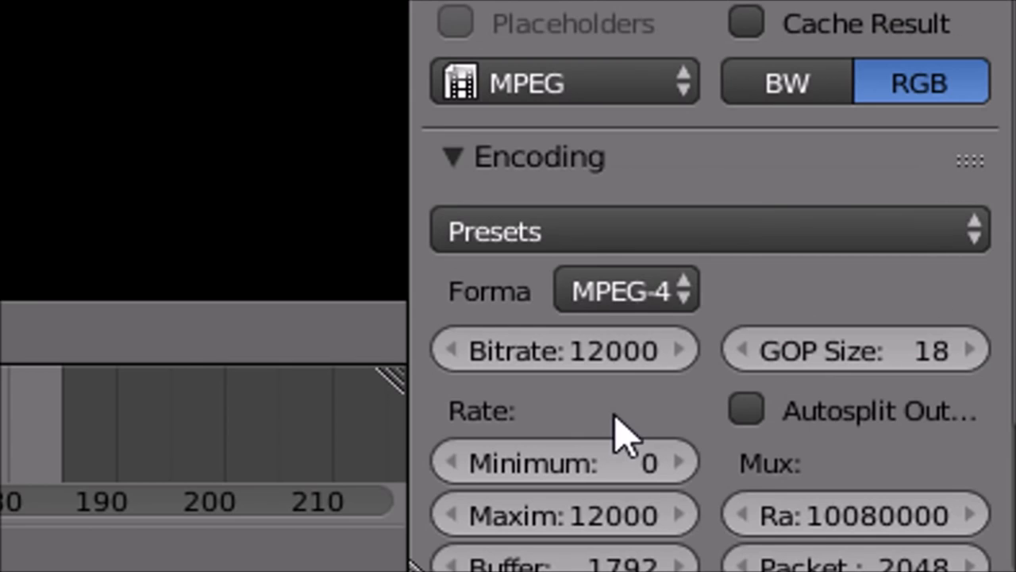
click(646, 300)
click(709, 141)
scroll(755, 278, down, 5)
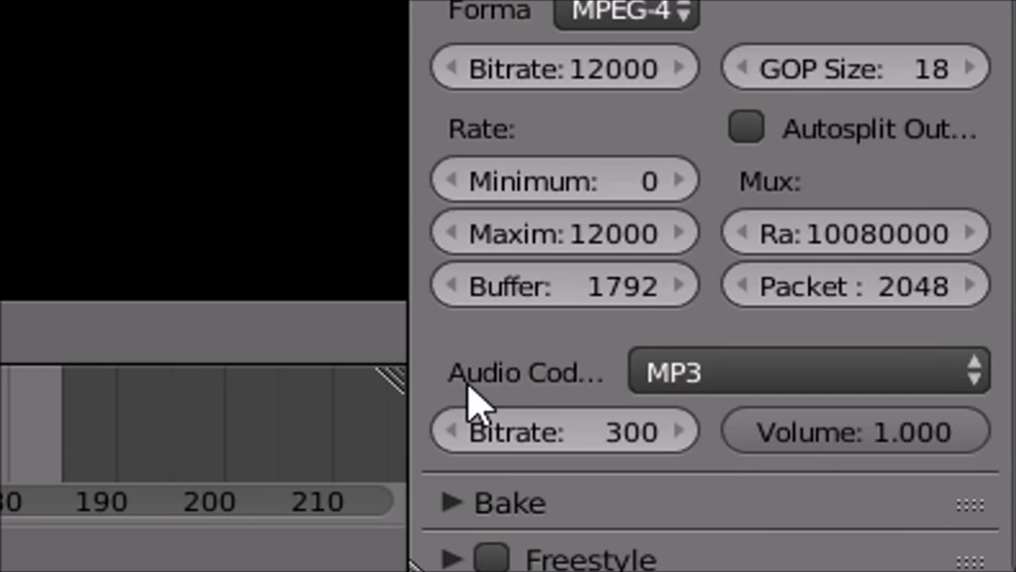
click(730, 379)
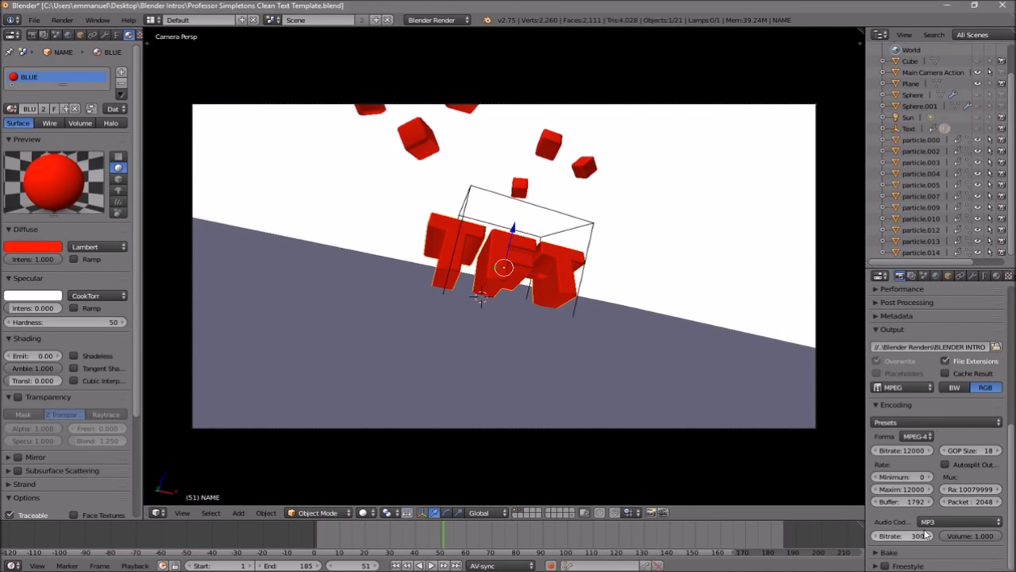
scroll(913, 527, up, 8)
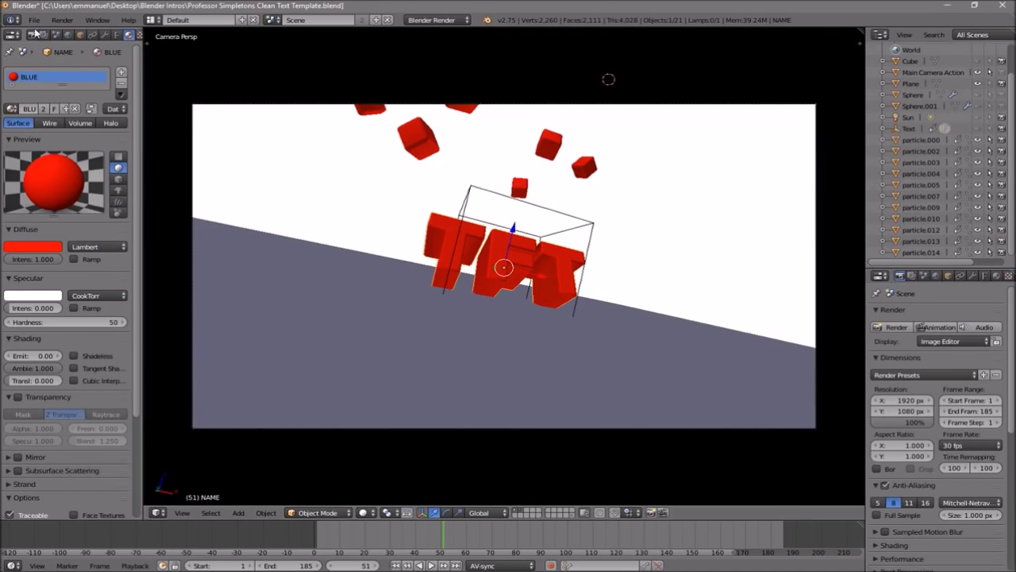
click(75, 9)
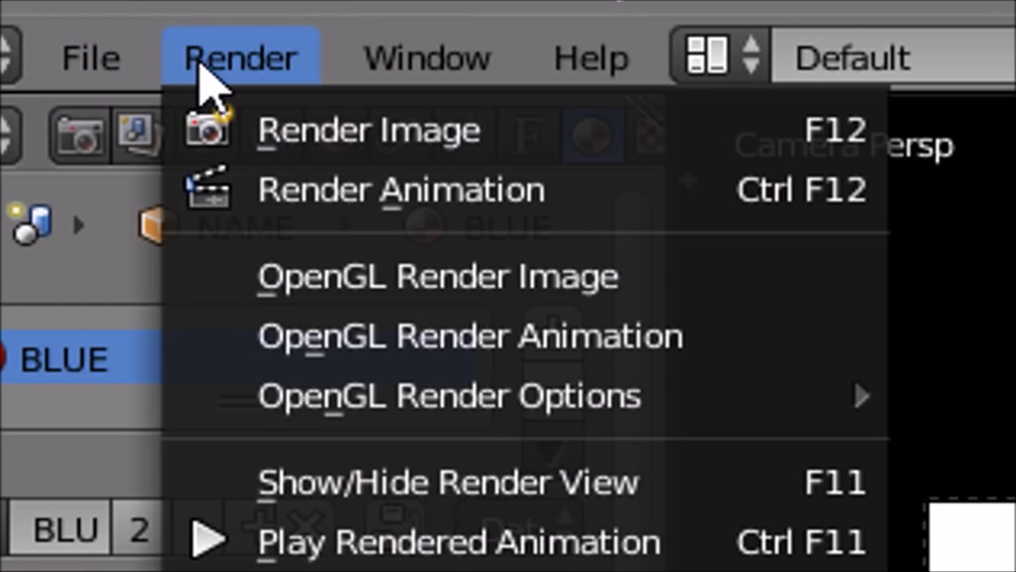
click(397, 208)
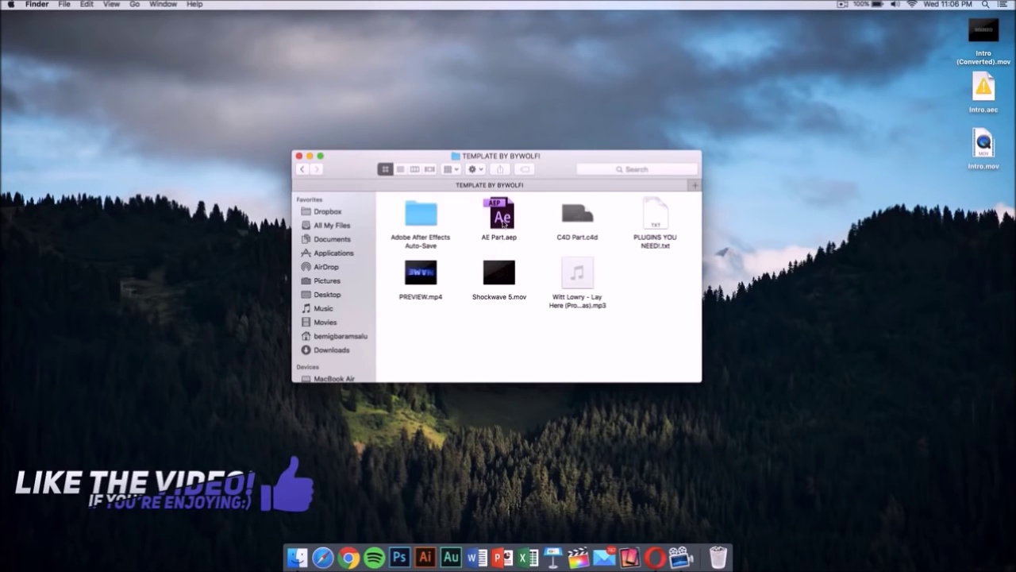
Step: Open AE Part.aep from the TEMPLATE BY BYWOLFI folder in After Effects
click(503, 223)
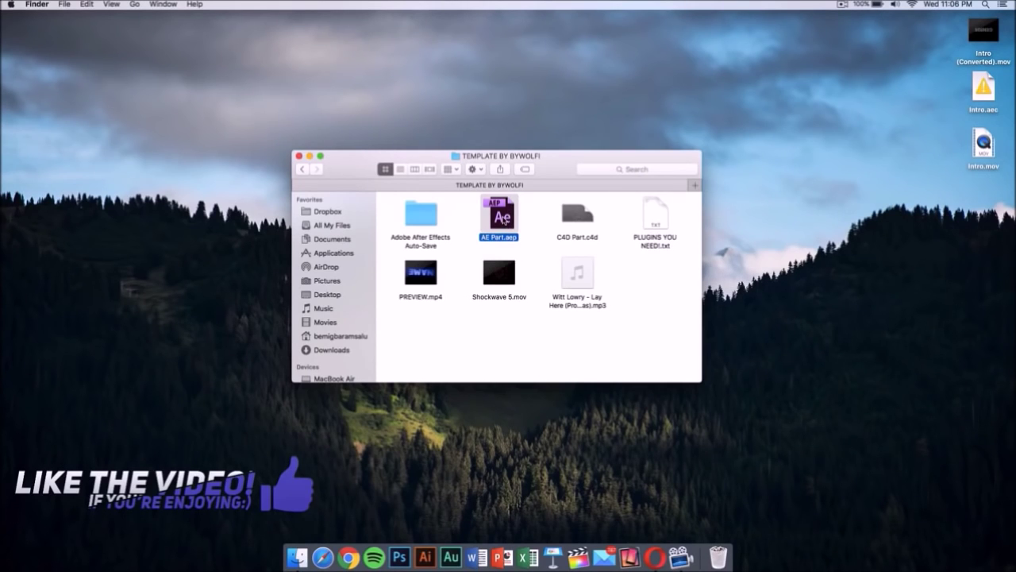
double_click(502, 219)
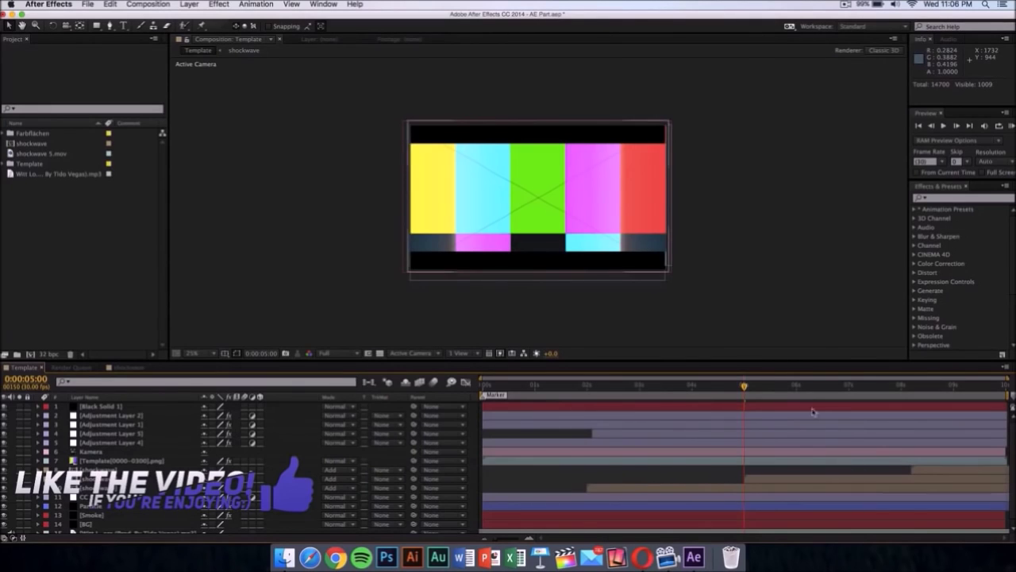
Step: Move the time to 0:00:04:21, expand the Template folder and select Template[0000-0300].png
key(Page_Up)
key(Page_Up)
key(Page_Up)
key(Page_Up)
key(Page_Up)
key(Page_Up)
key(Page_Up)
key(Page_Up)
key(Page_Up)
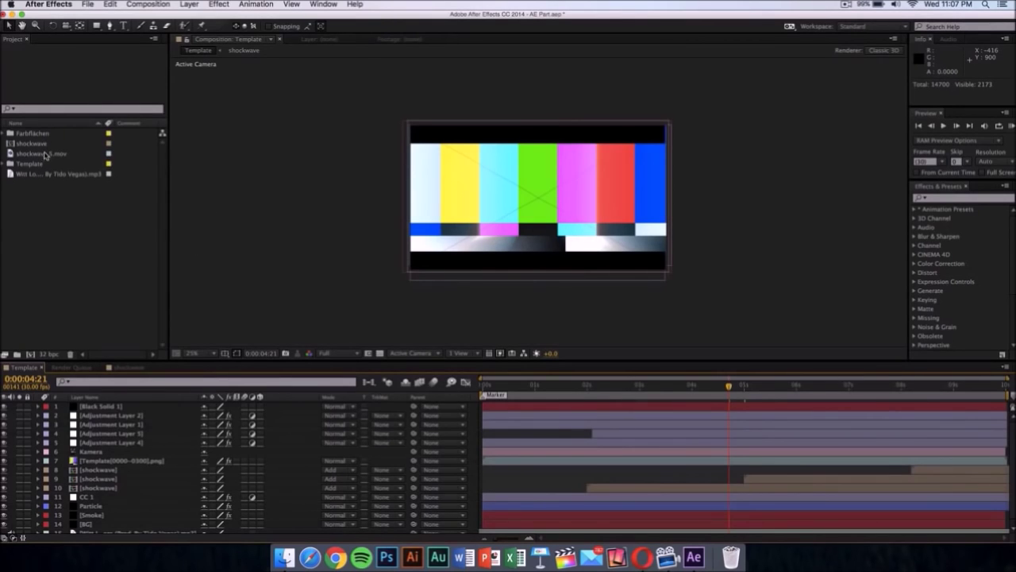
click(4, 166)
click(4, 164)
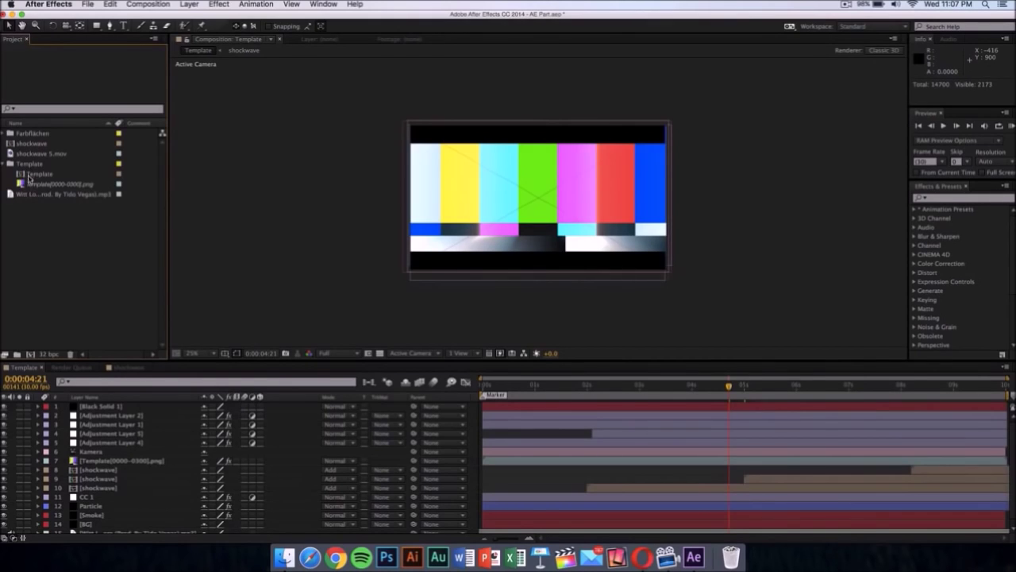
drag(28, 167, 33, 183)
click(33, 183)
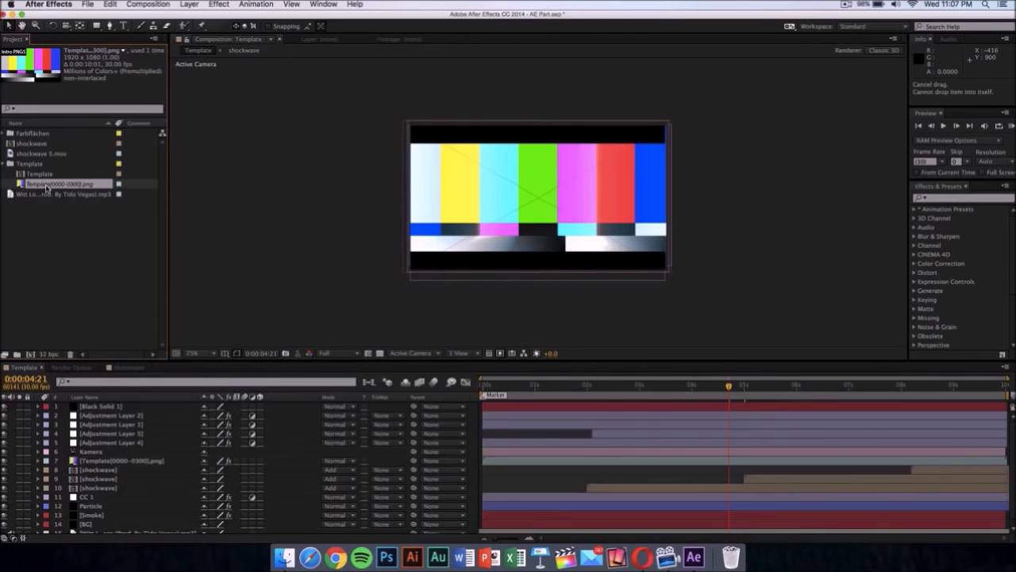
Step: Use Replace Footage > File to swap Template[0000-0300].png for the Desktop's Intro (Converted).mov
right_click(47, 188)
click(47, 188)
right_click(89, 189)
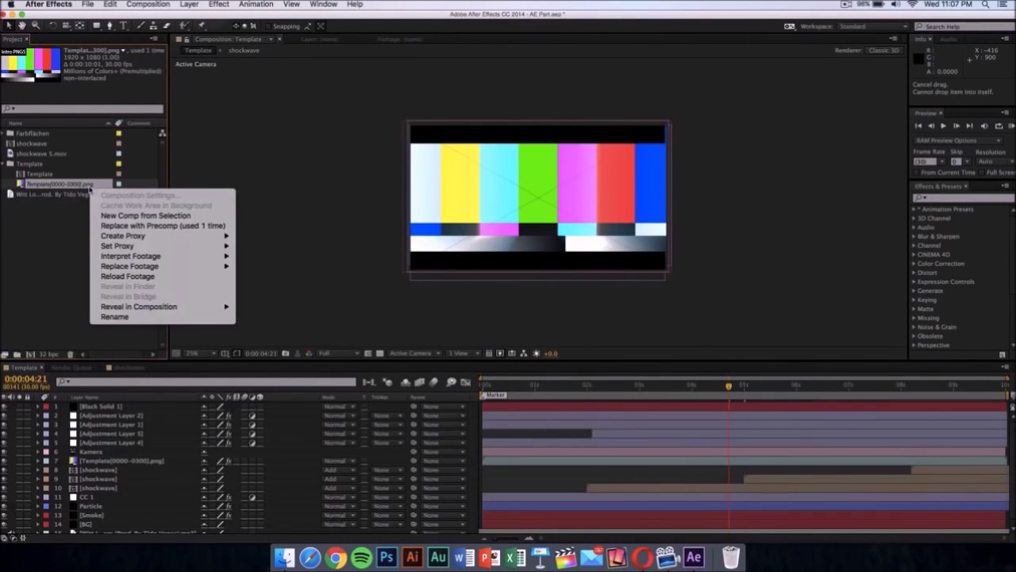
mouse_move(160, 267)
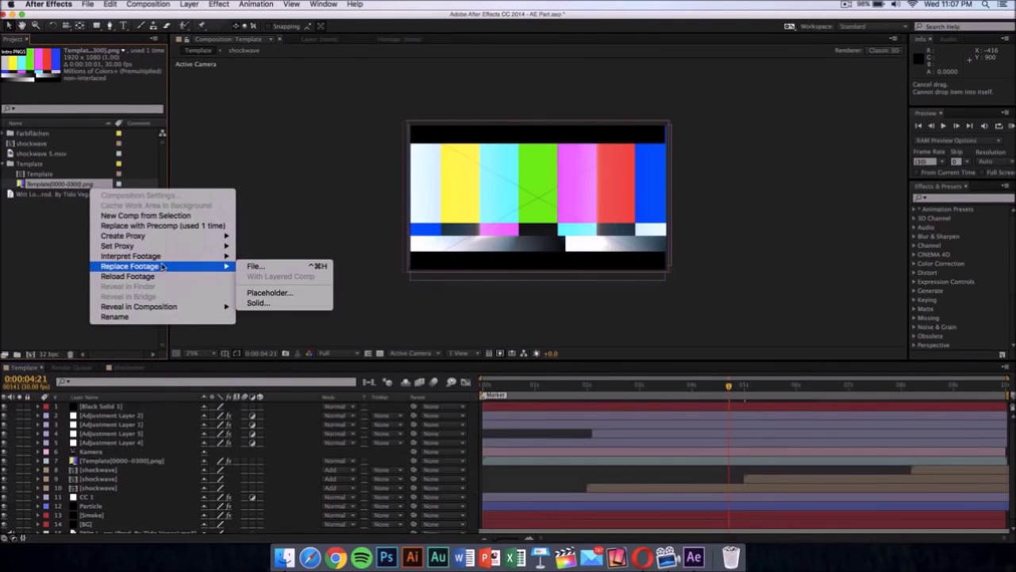
click(272, 269)
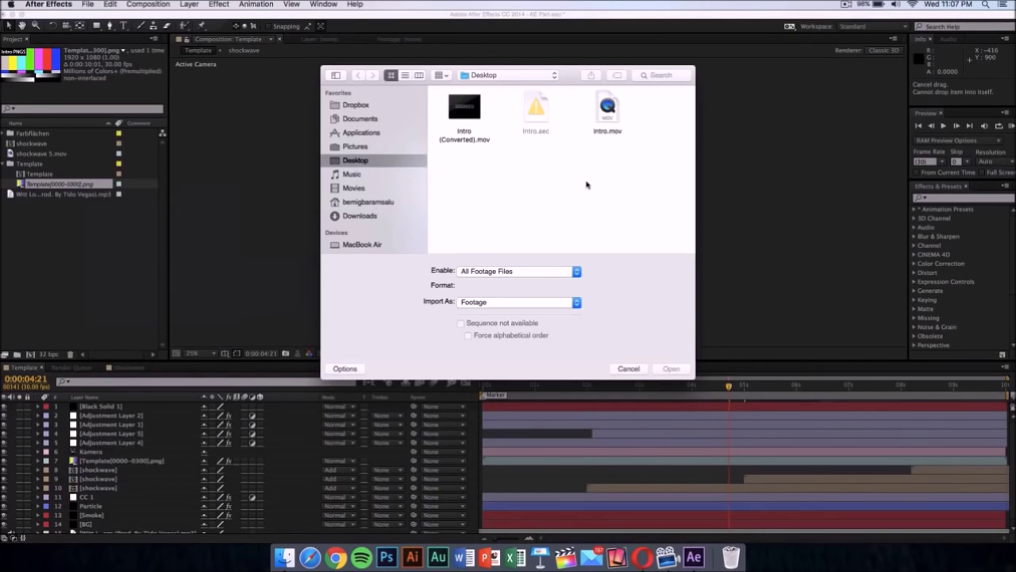
key(Right)
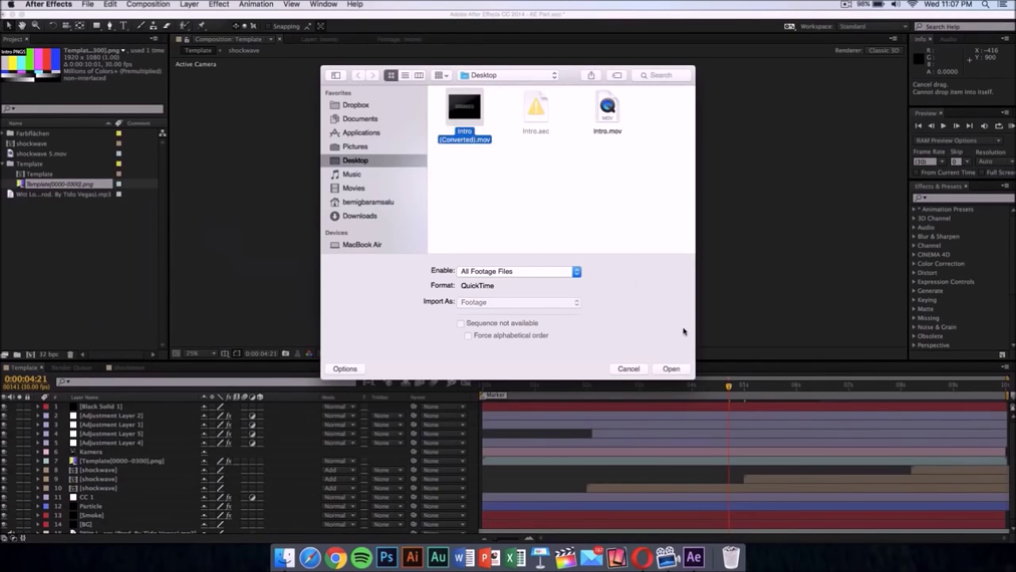
click(672, 369)
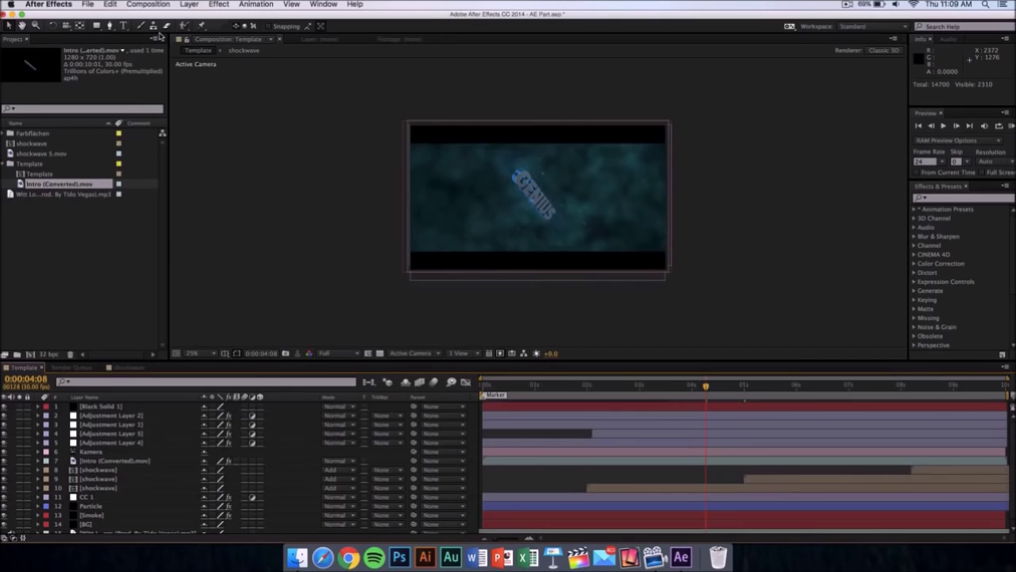
Step: Add the Template composition to the Render Queue via the Composition menu
click(159, 4)
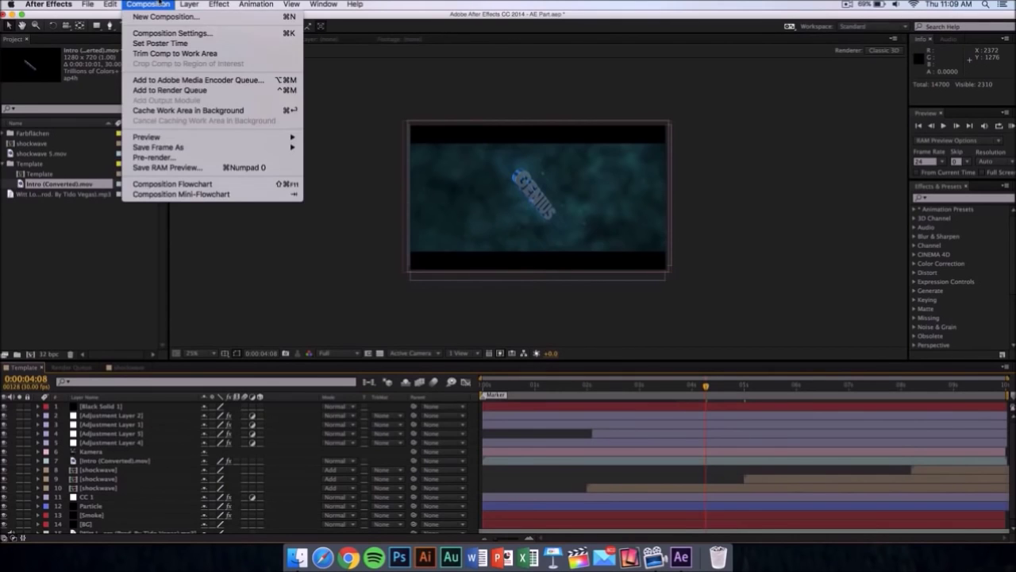
click(178, 90)
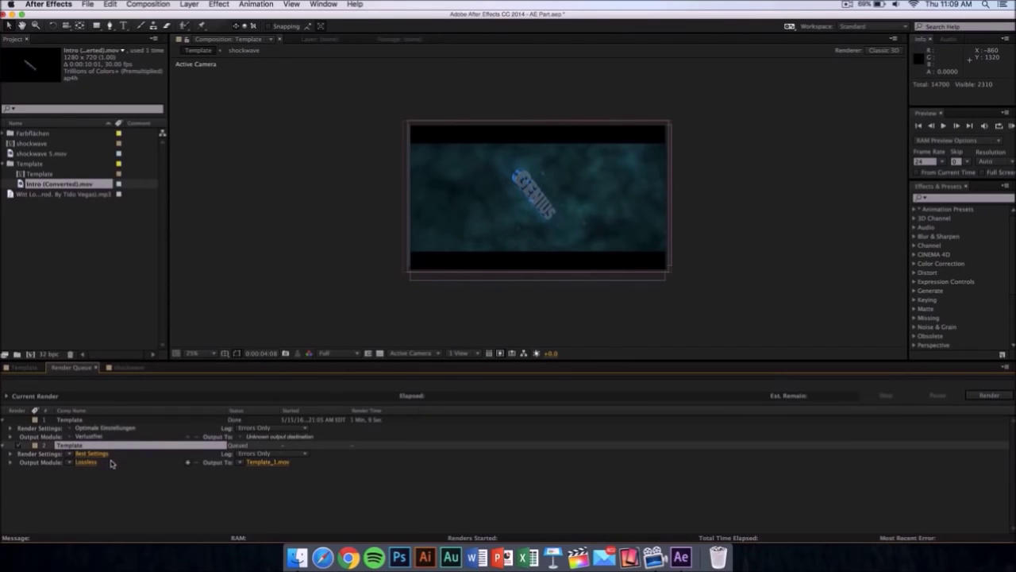
Step: Set the output to Template_1.mov on the Desktop and start rendering the Template comp
click(273, 463)
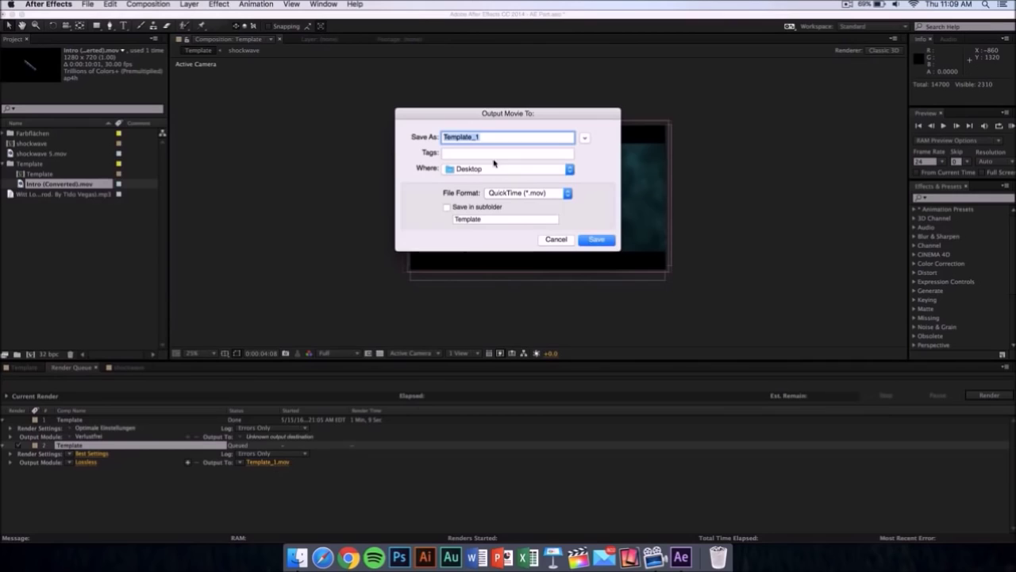
click(471, 171)
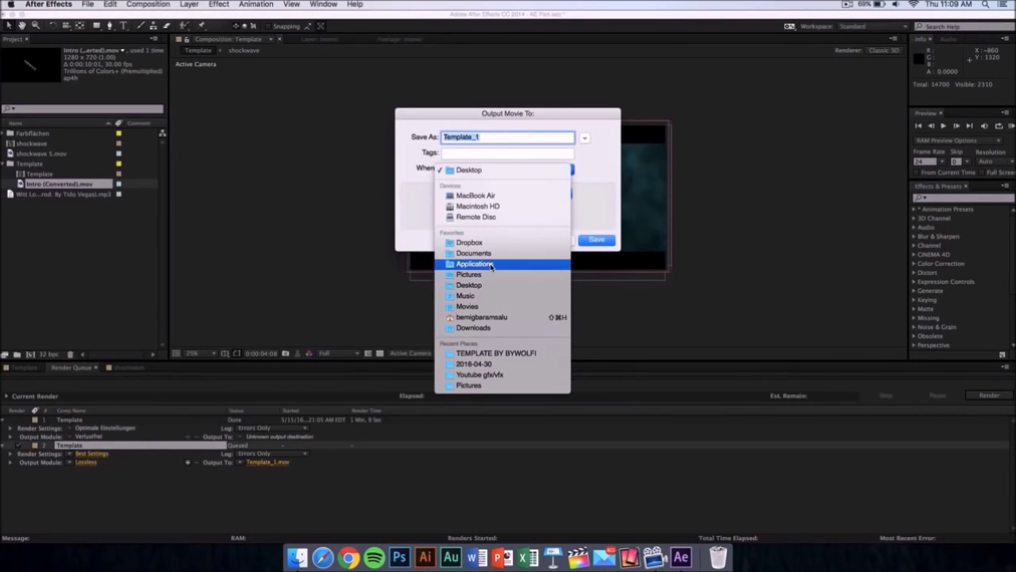
click(612, 194)
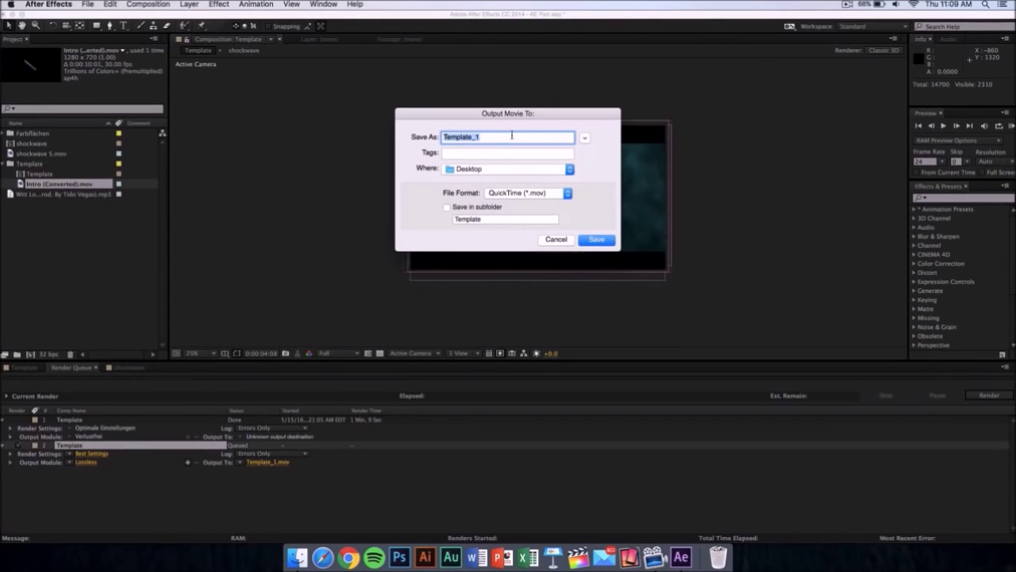
click(603, 240)
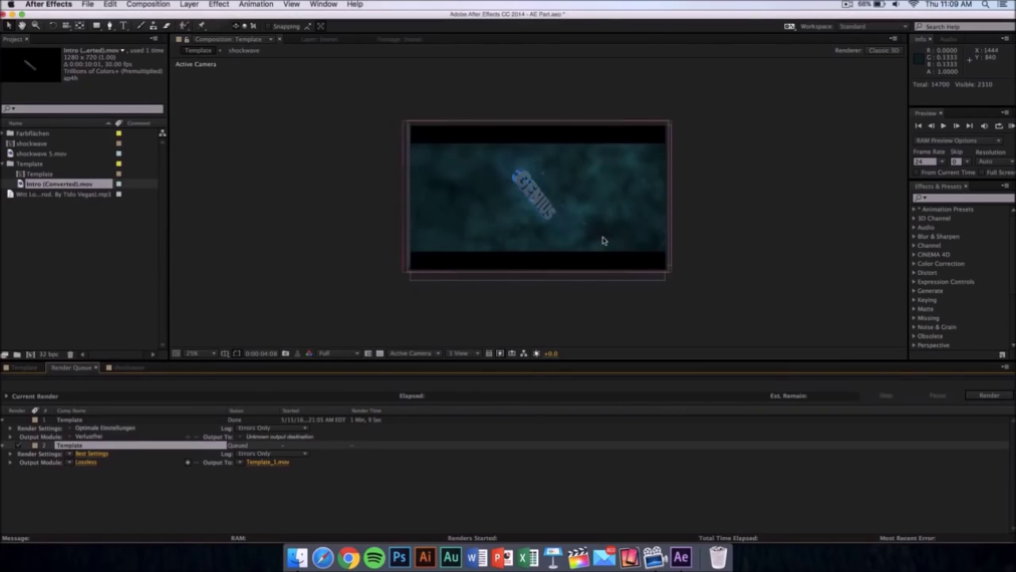
click(987, 395)
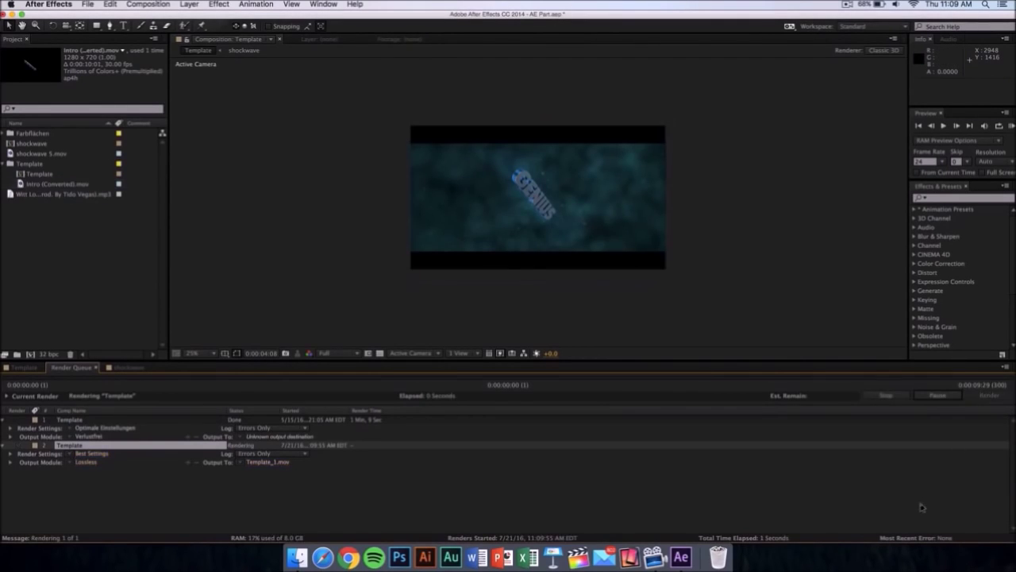